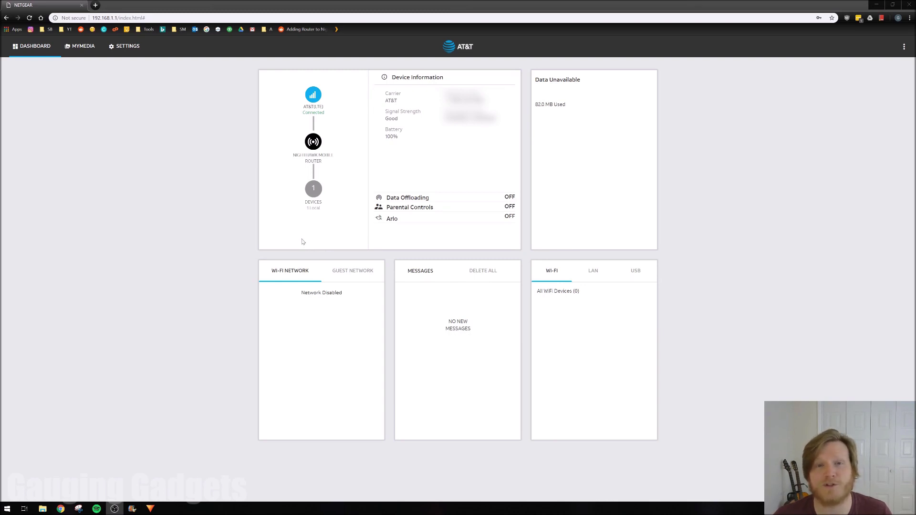
Open Settings > Administration > Firmware Update and start a check for available firmware updates
click(127, 46)
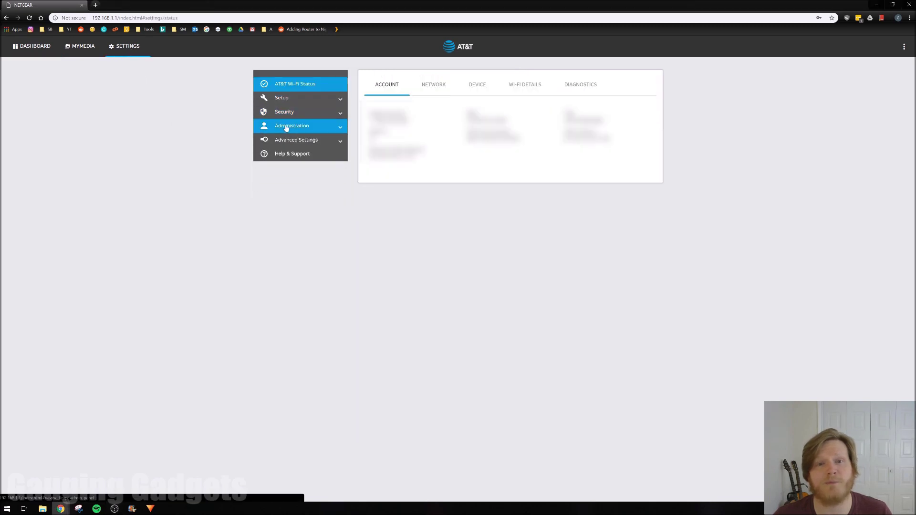
click(285, 126)
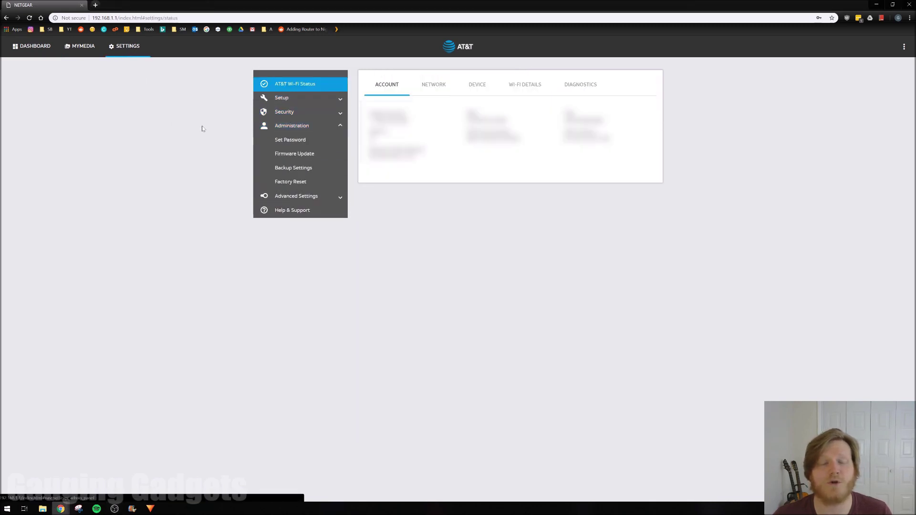
click(299, 155)
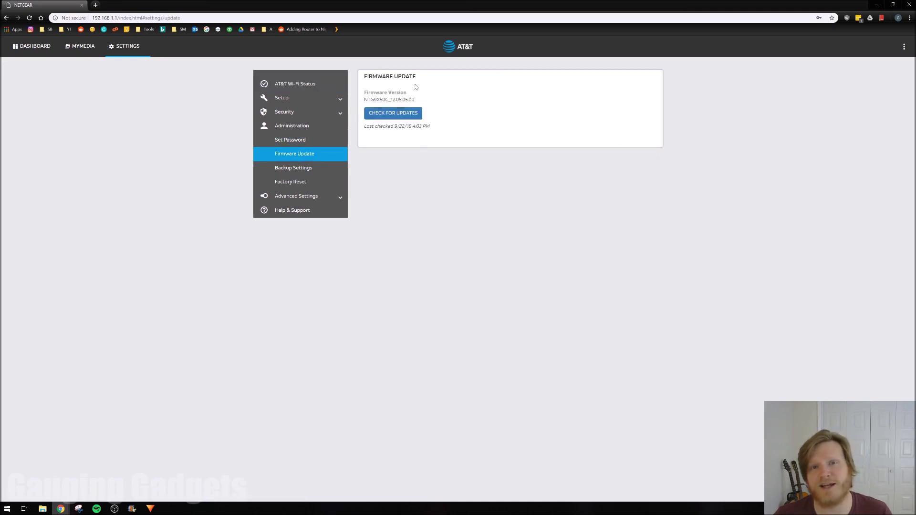
click(393, 115)
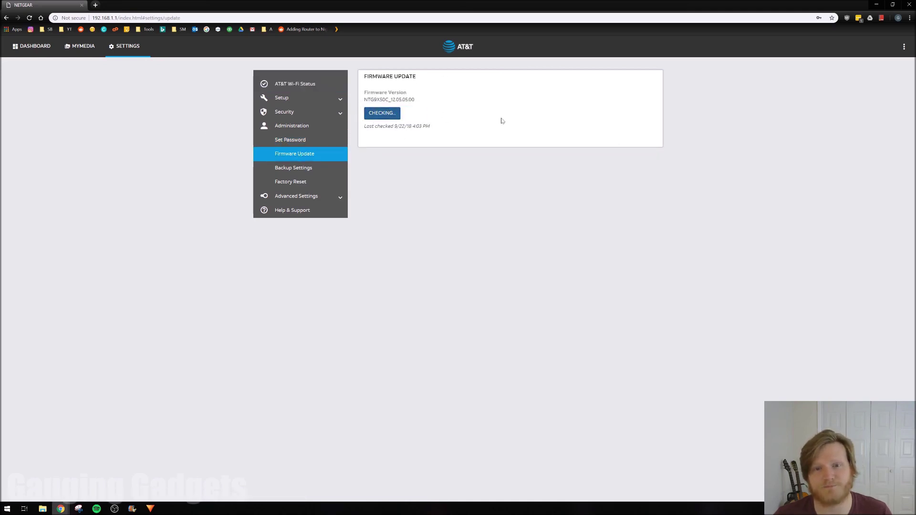